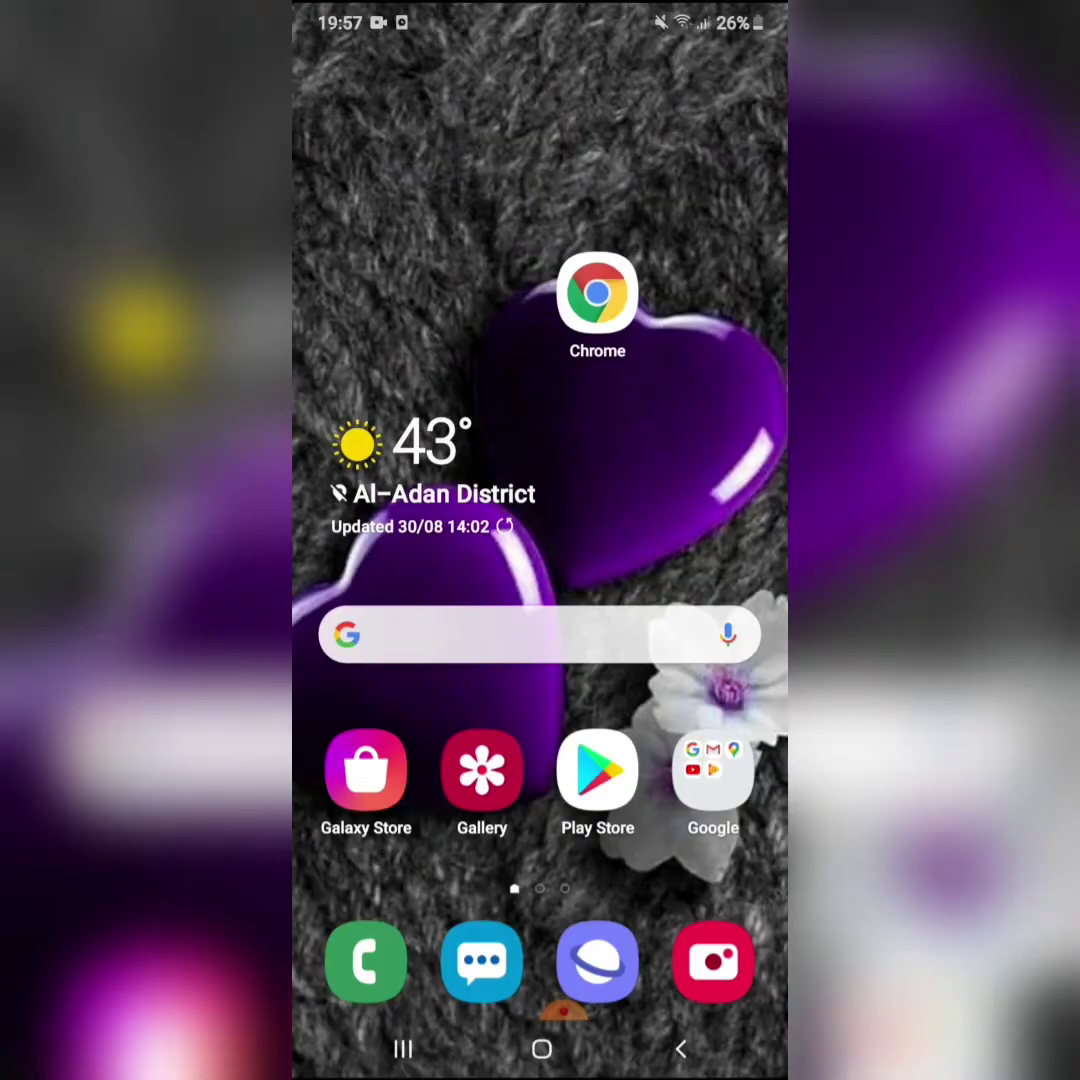
- Launch YouTube from the Google folder and go to Your channel via the profile avatar
left_click(713, 770)
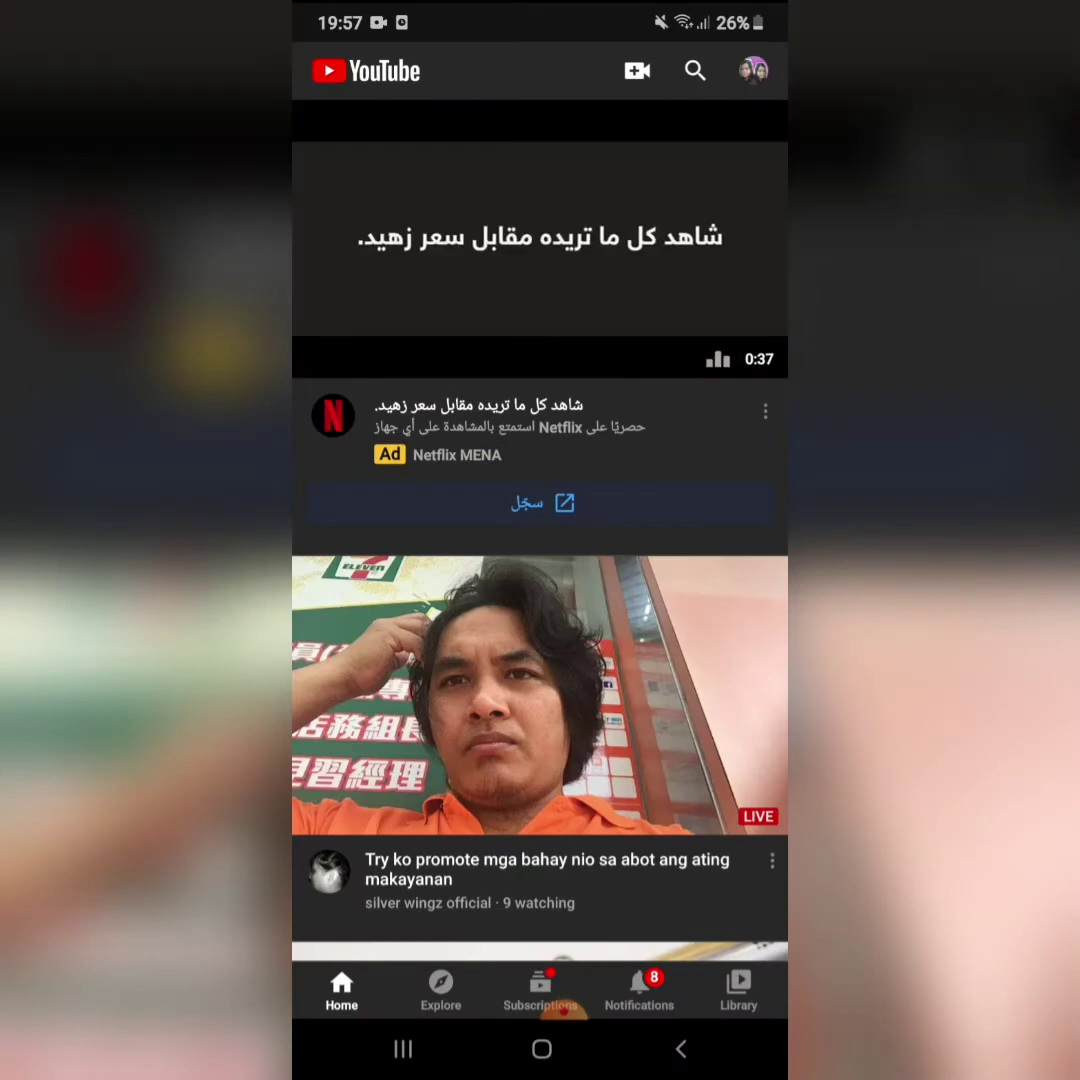
left_click(753, 70)
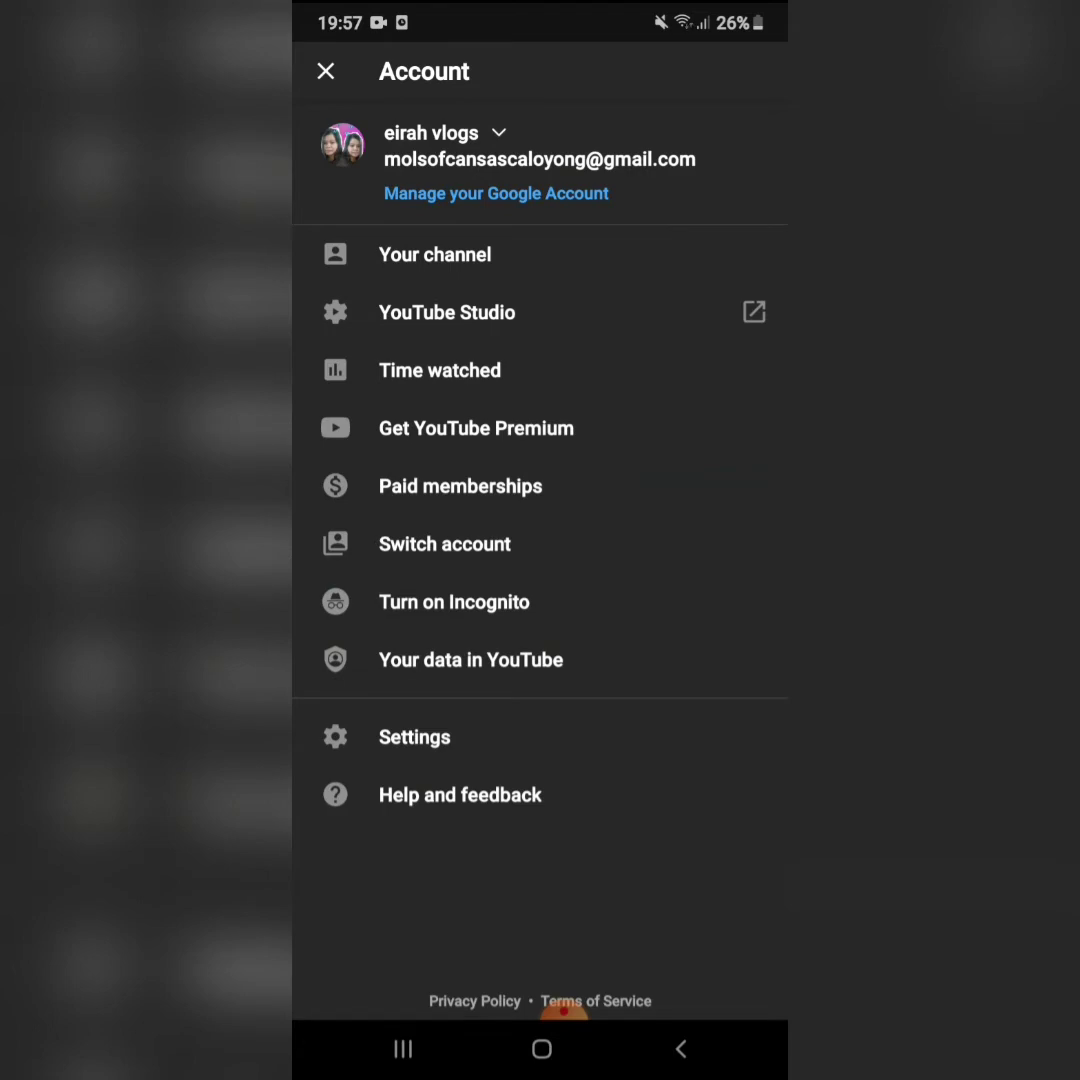
left_click(435, 254)
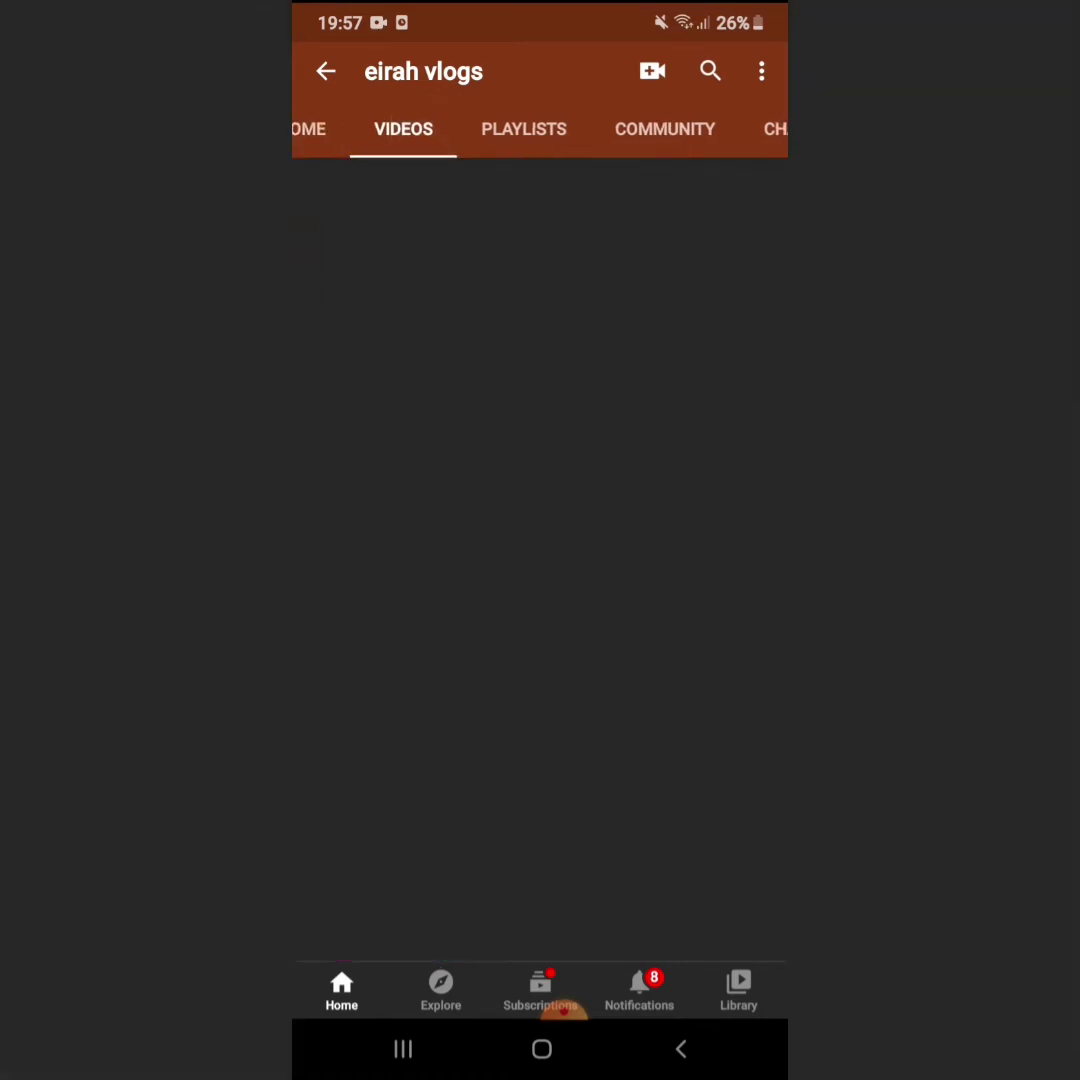
- Dismiss the notification shade, raise the volume, and show options for the 2:00:02 livestream video
left_click_drag(540, 10, 540, 600)
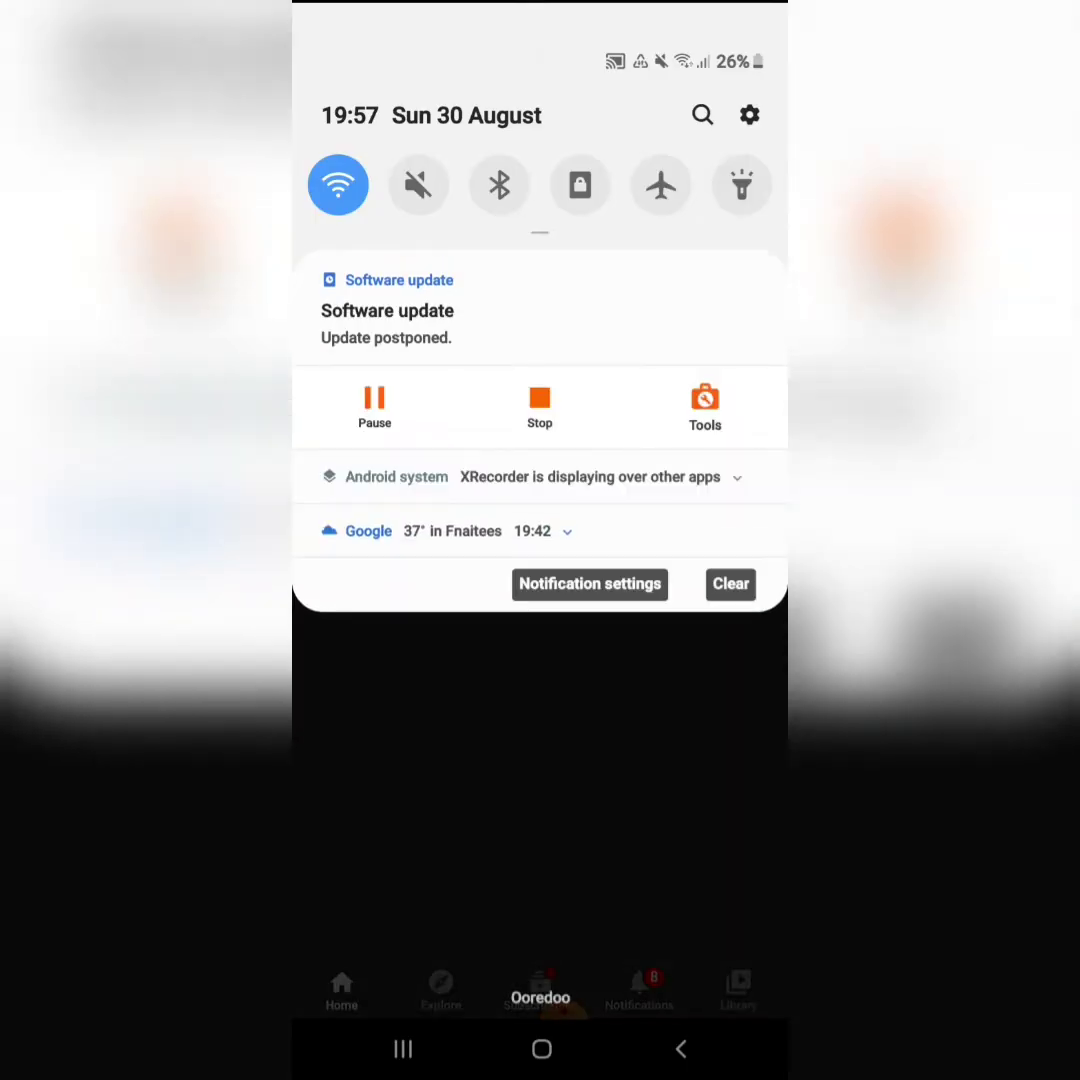
left_click_drag(540, 800, 540, 200)
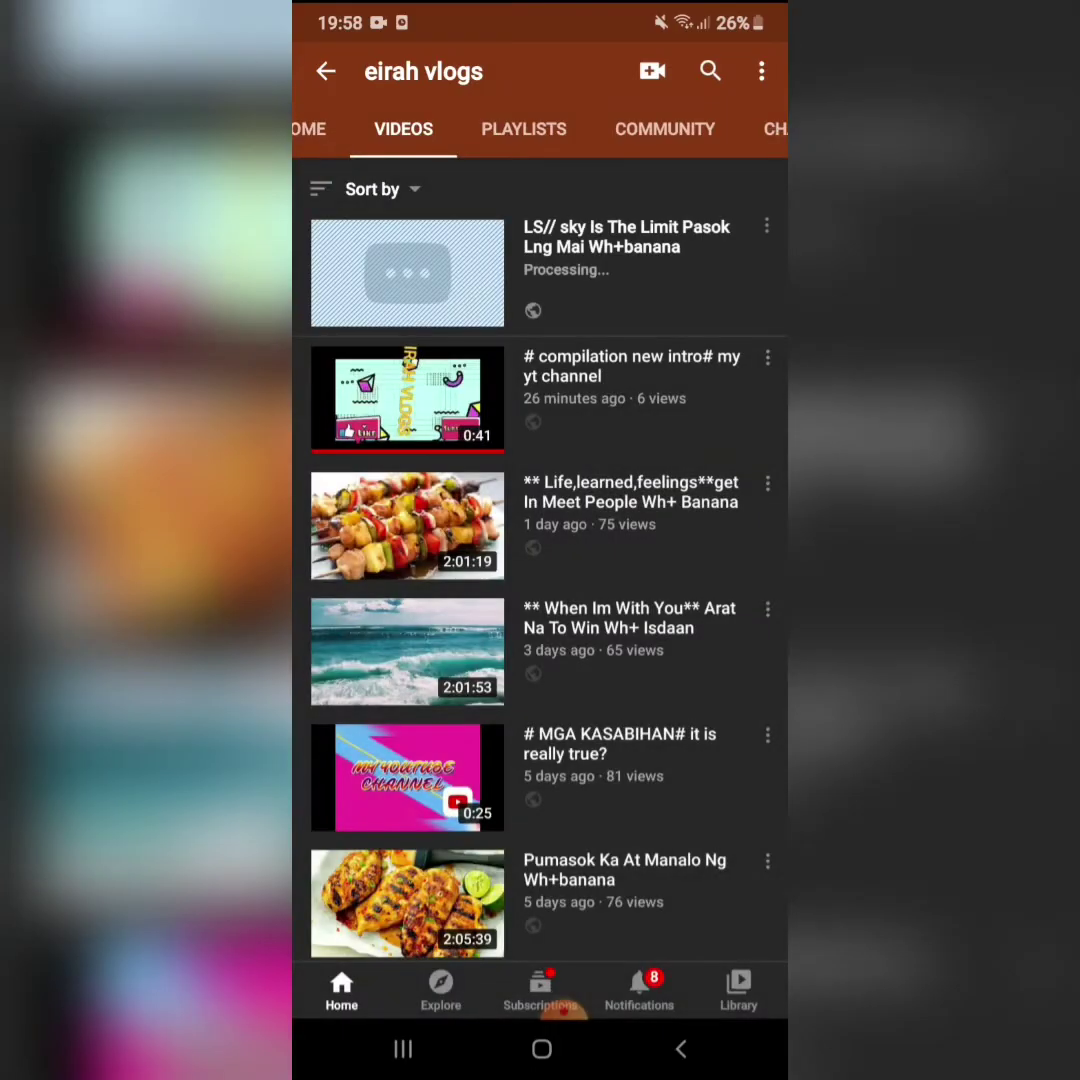
key("XF86AudioRaiseVolume")
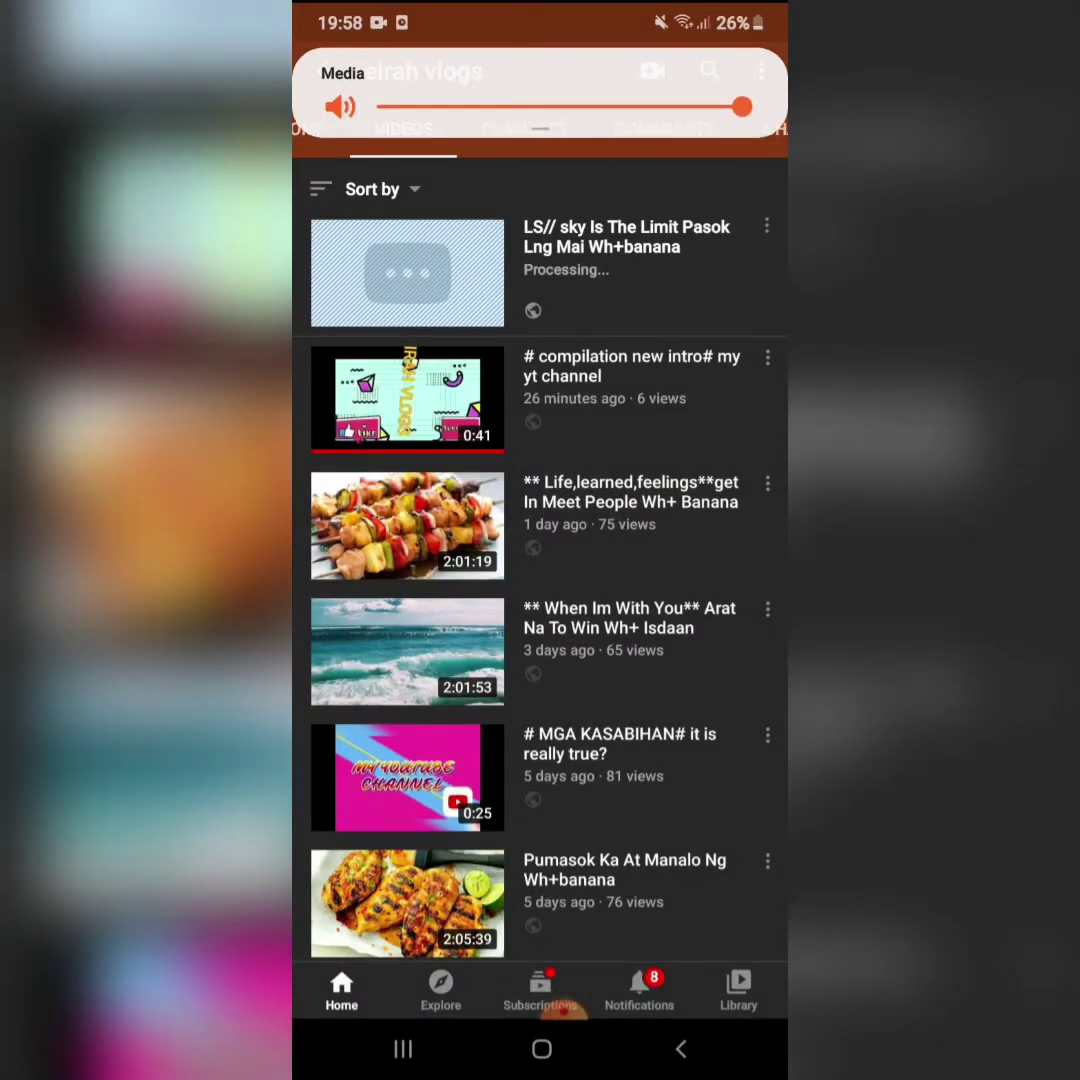
scroll(540, 600, "down", 1)
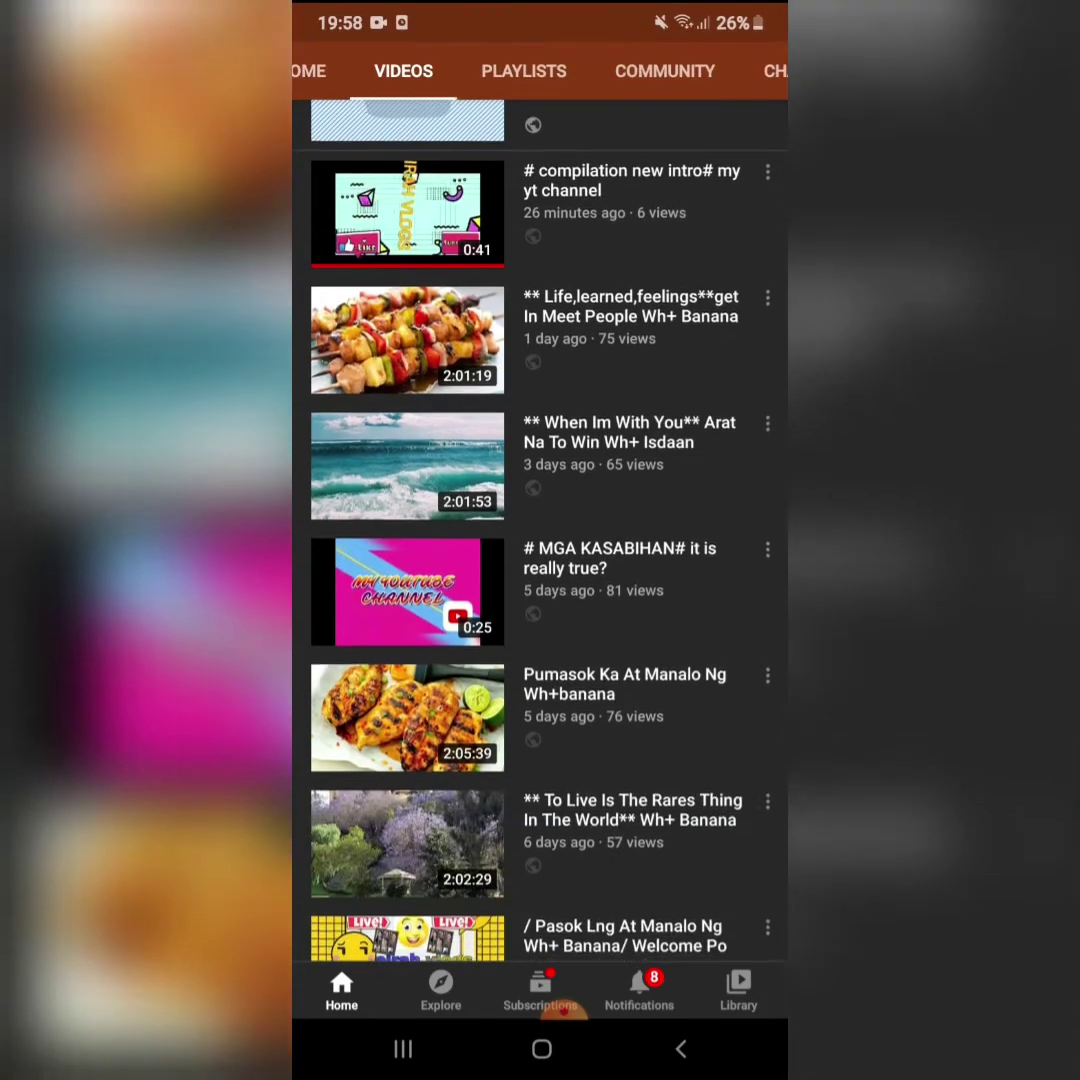
scroll(540, 600, "down", 2)
scroll(540, 530, "down", 5)
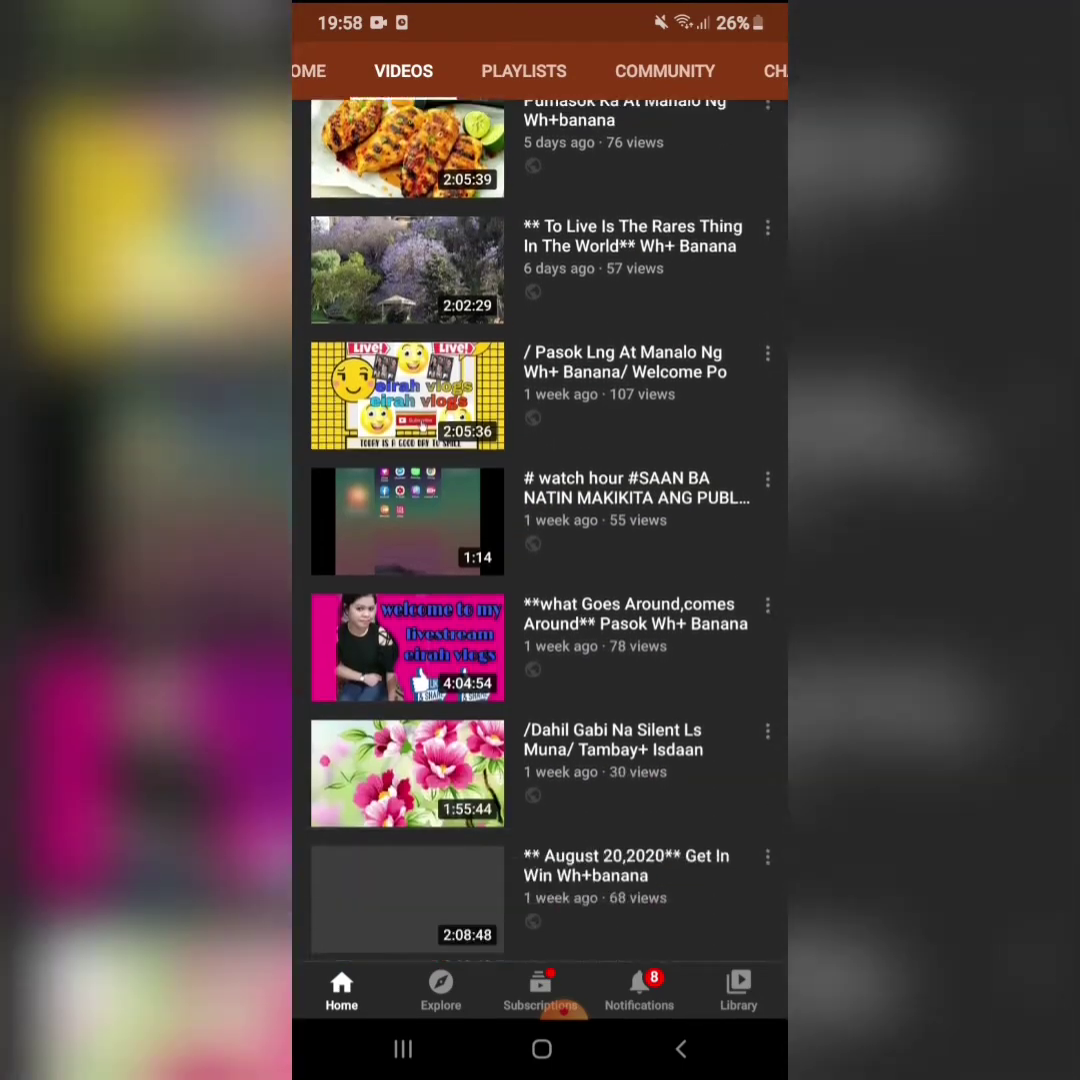
scroll(540, 530, "down", 2)
scroll(540, 530, "down", 1)
scroll(540, 530, "down", 1)
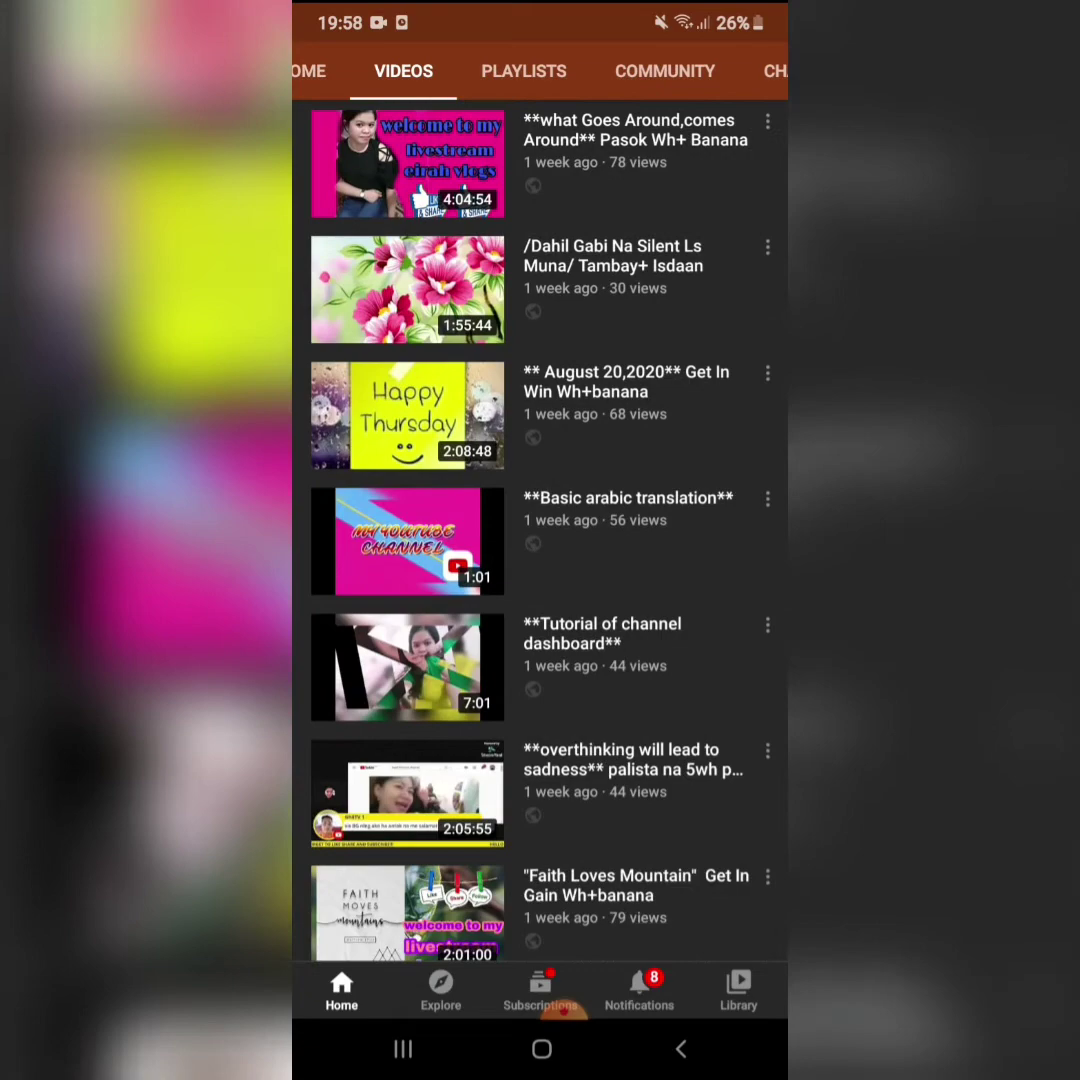
scroll(540, 530, "down", 2)
scroll(540, 530, "down", 1)
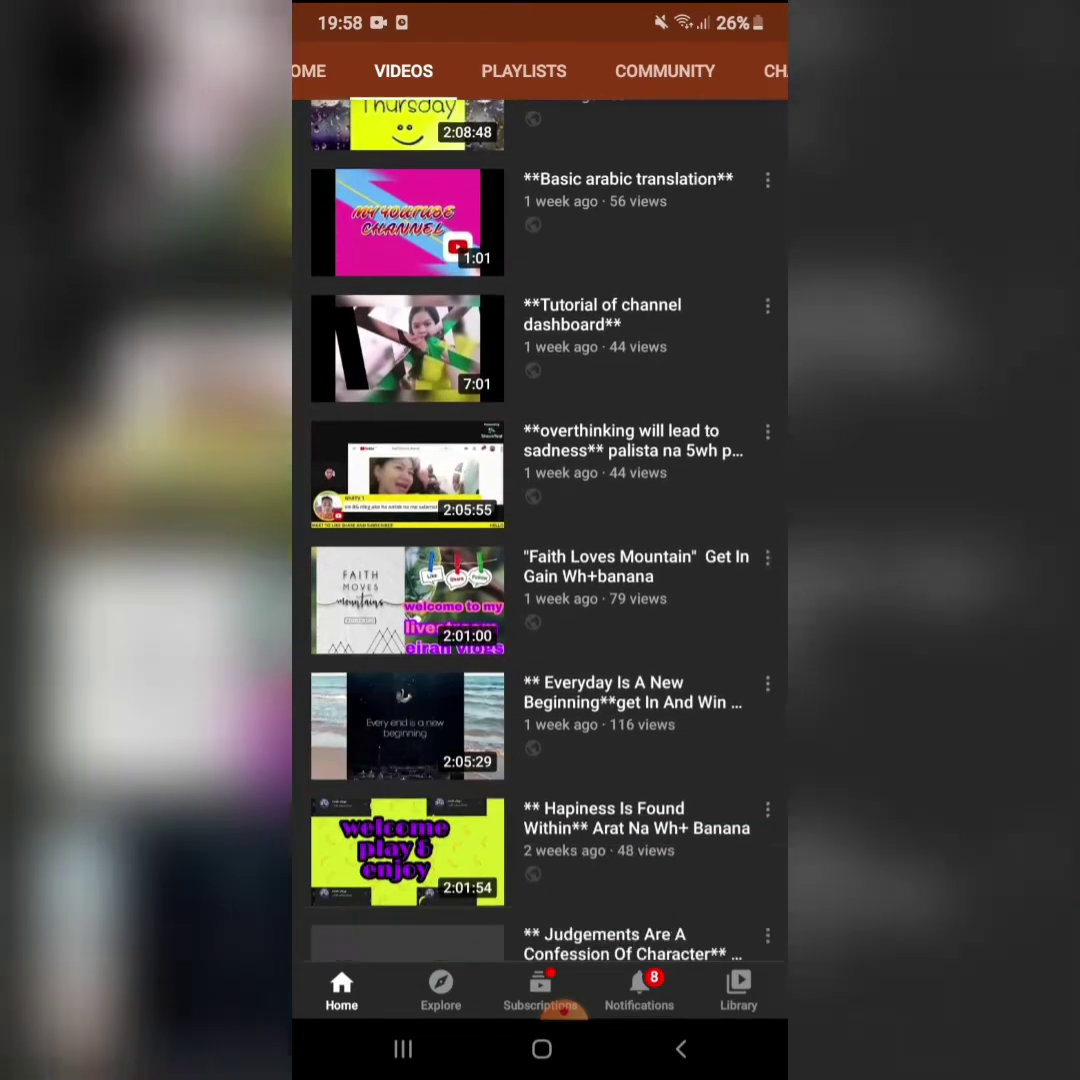
scroll(540, 530, "down", 1)
scroll(540, 530, "up", 2)
scroll(540, 530, "up", 1)
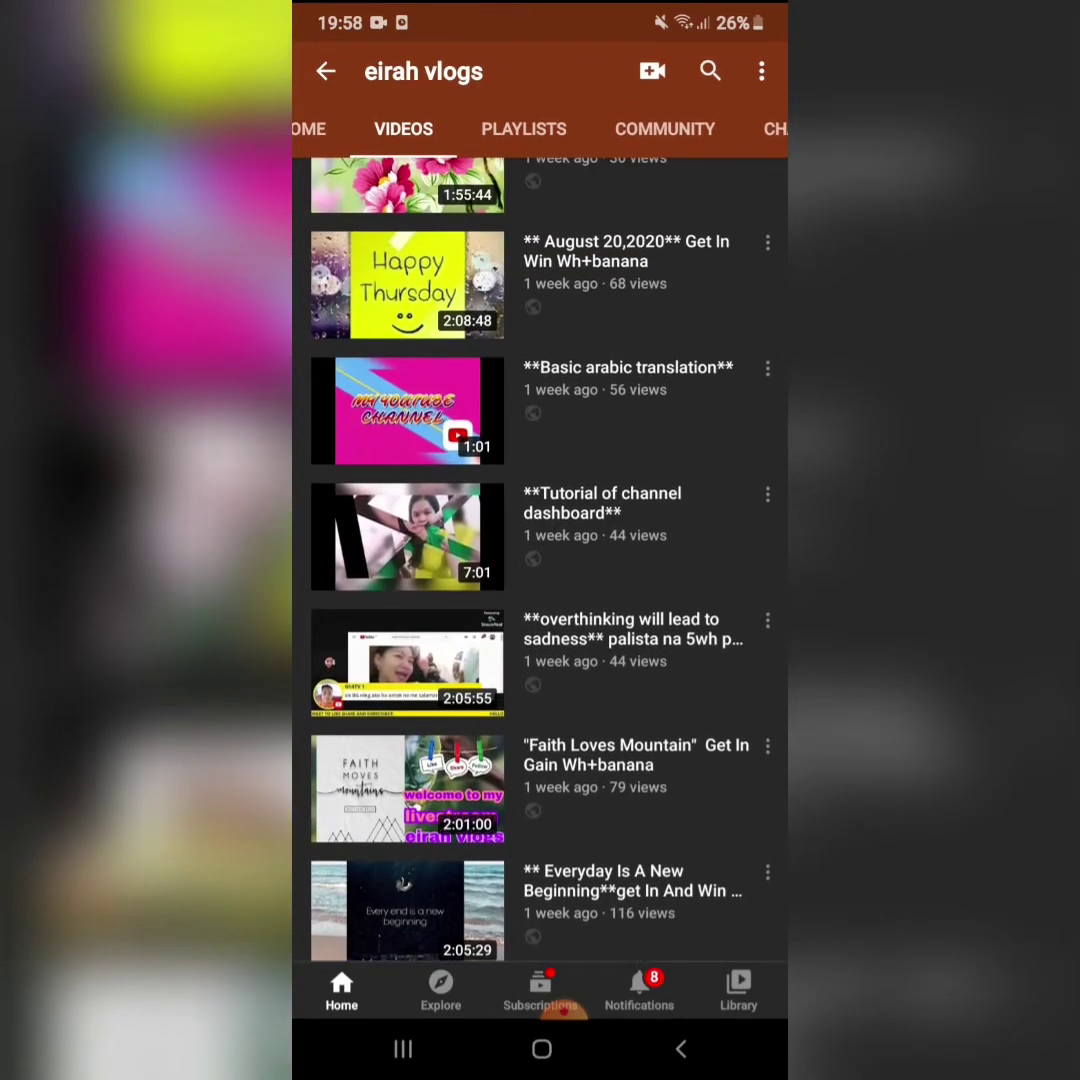
scroll(540, 530, "down", 2)
scroll(540, 530, "down", 1)
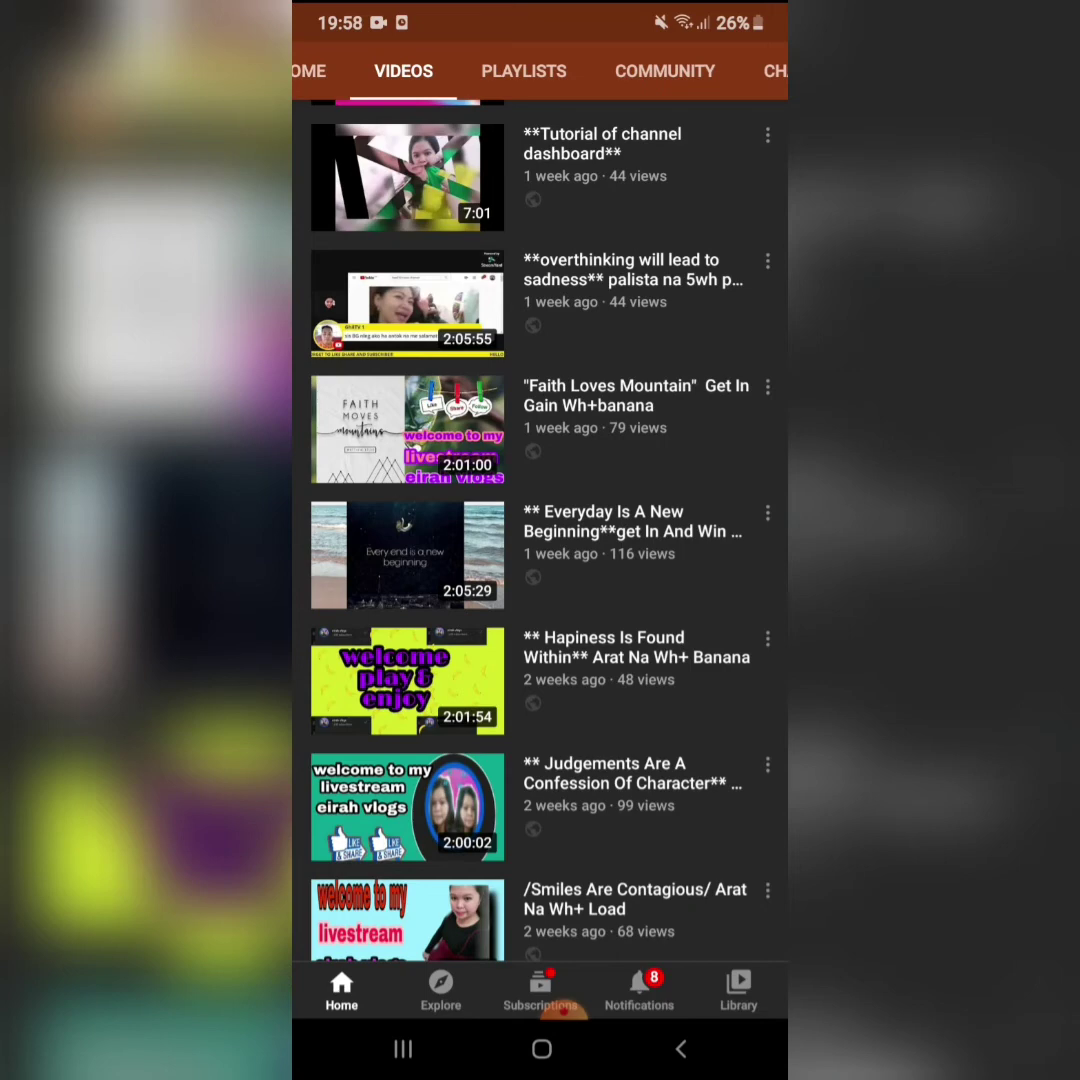
left_click(767, 764)
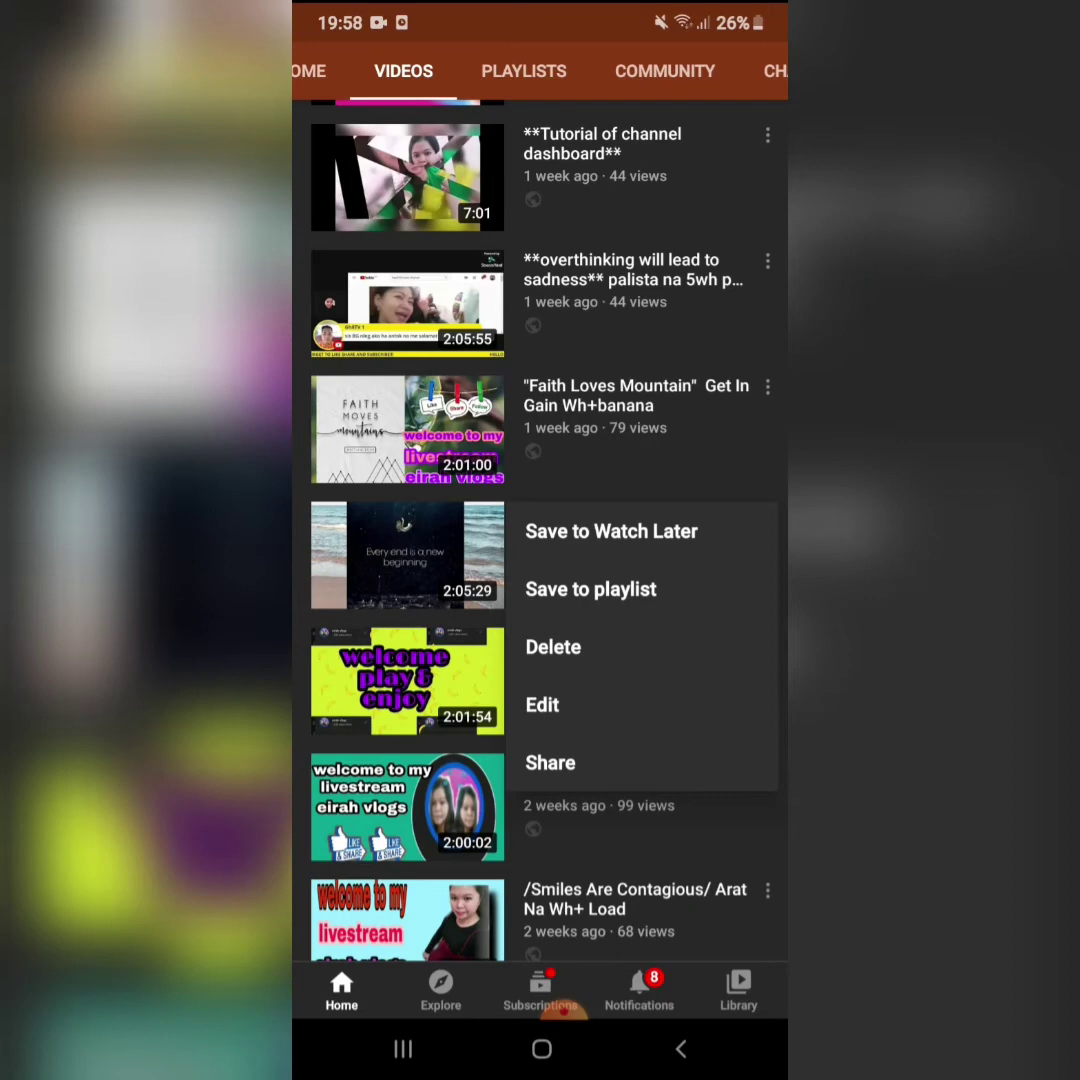
- Choose Save to playlist to open the 'Save video to...' sheet for the livestream
left_click(590, 589)
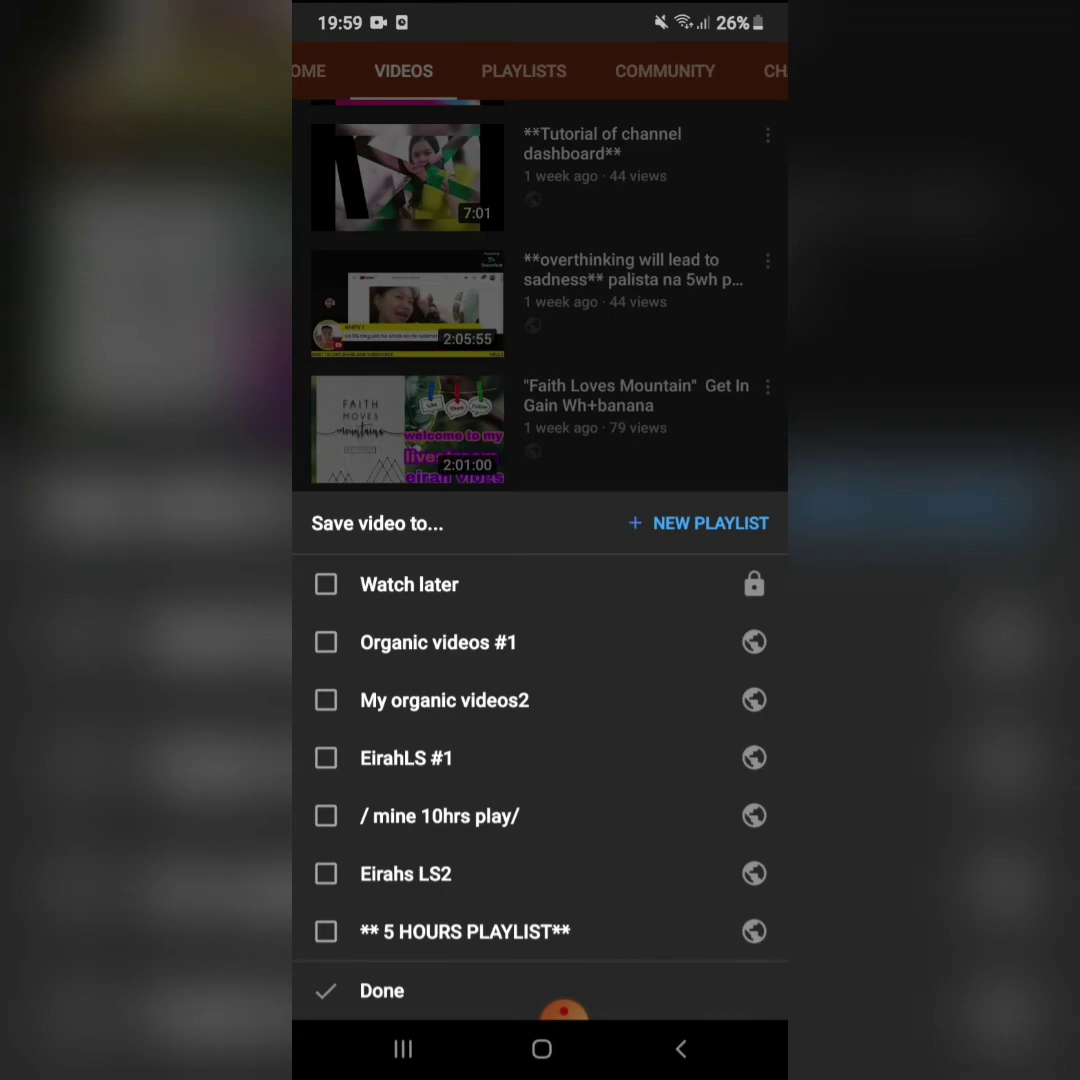
- Close the playlist sheet with Done and view the channel's six playlists
left_click(563, 1012)
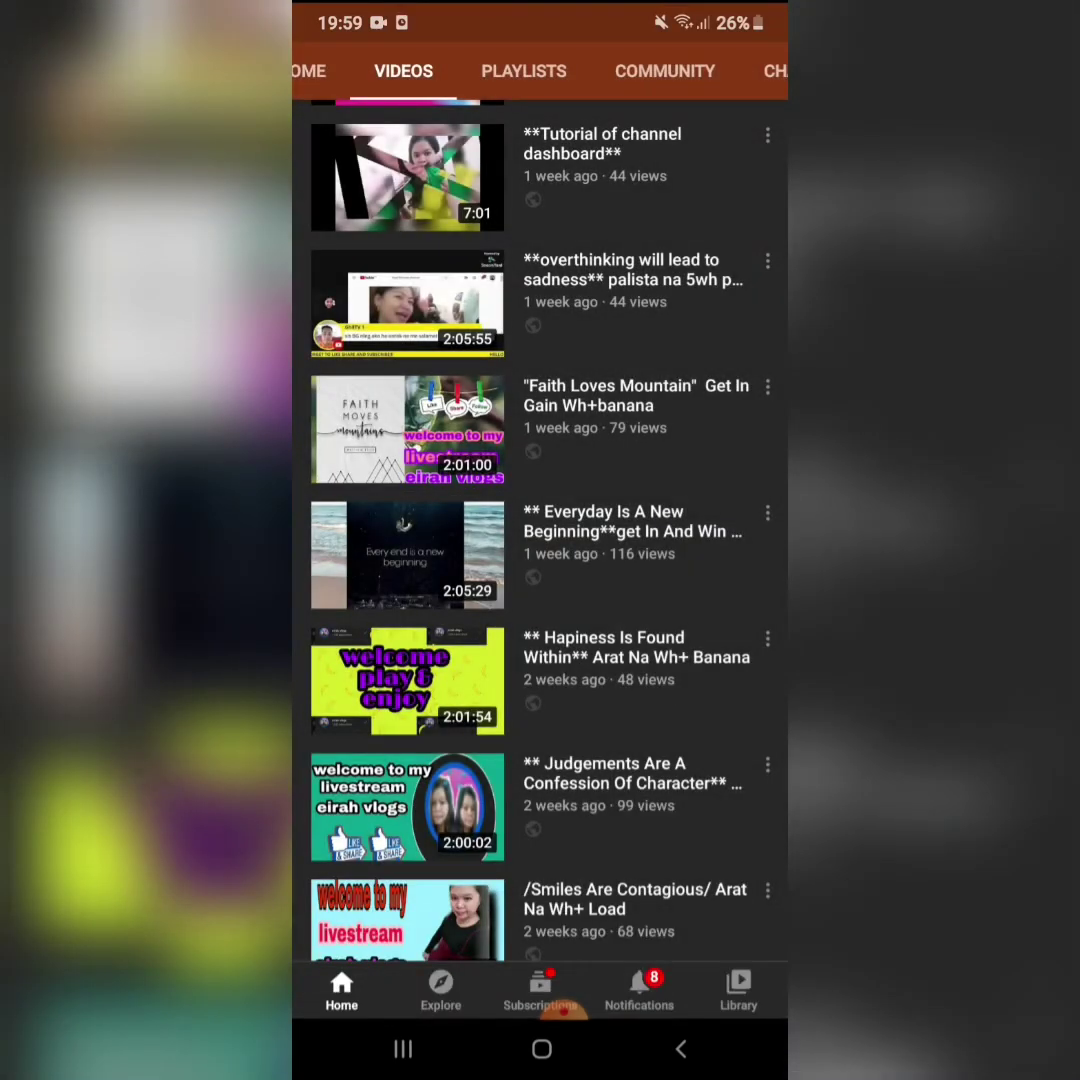
scroll(540, 500, "up", 15)
left_click(423, 129)
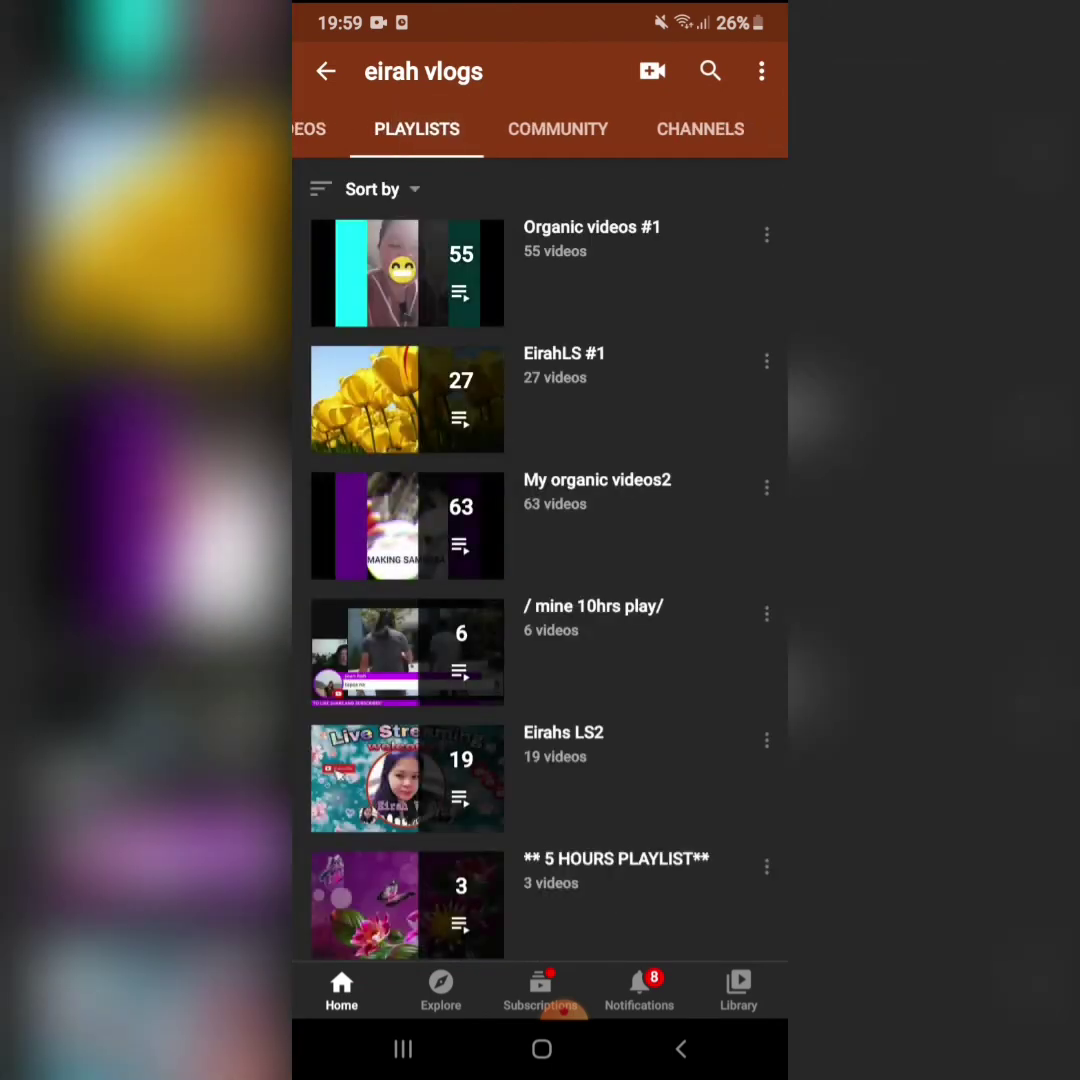
scroll(540, 500, "down", 1)
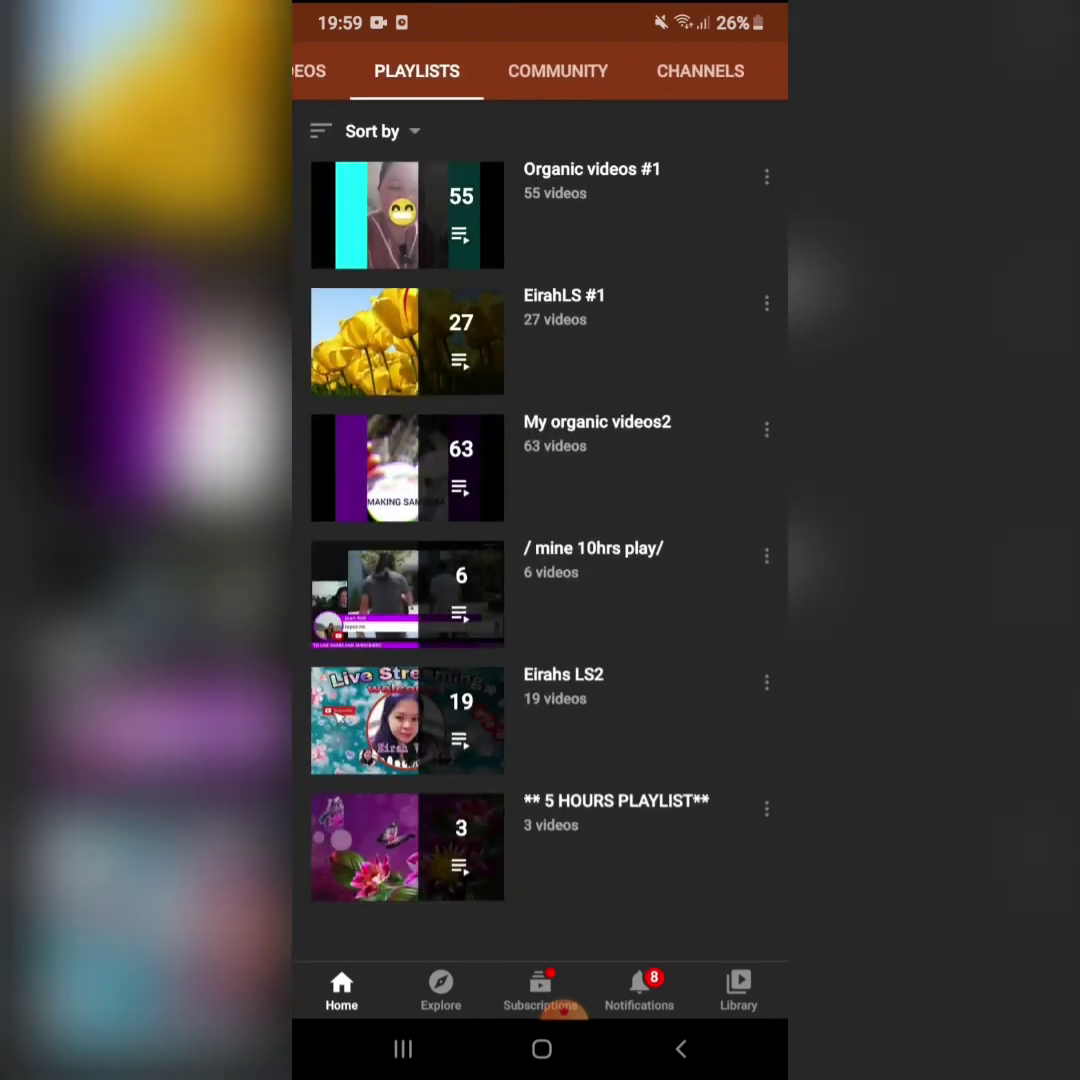
scroll(540, 220, "up", 1)
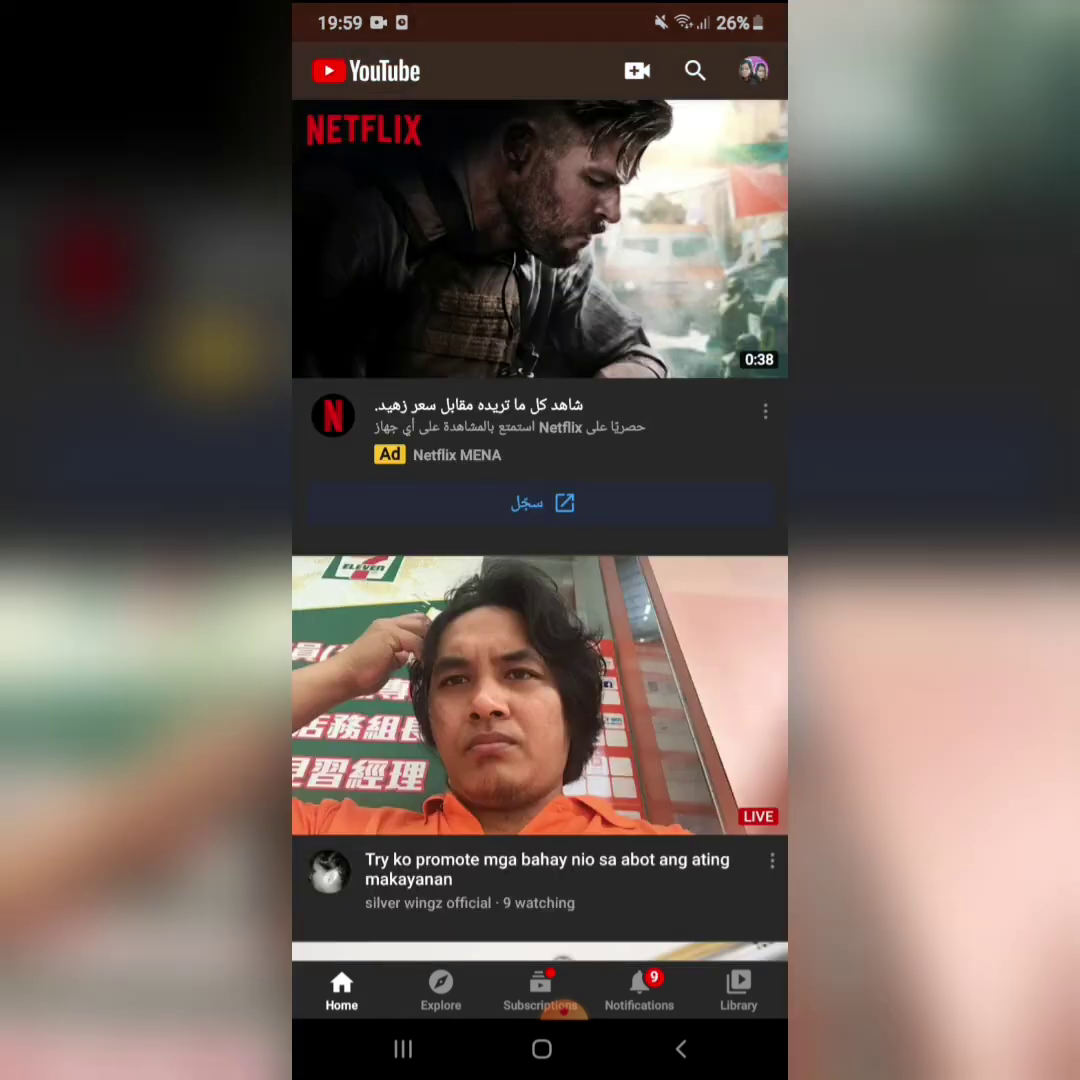
- Glance at notifications, leave YouTube, and close the Google folder to show the home screen
mouse_move(540, 5)
left_mouse_down()
mouse_move(540, 560)
mouse_move(540, 100)
left_mouse_up()
left_click(541, 1049)
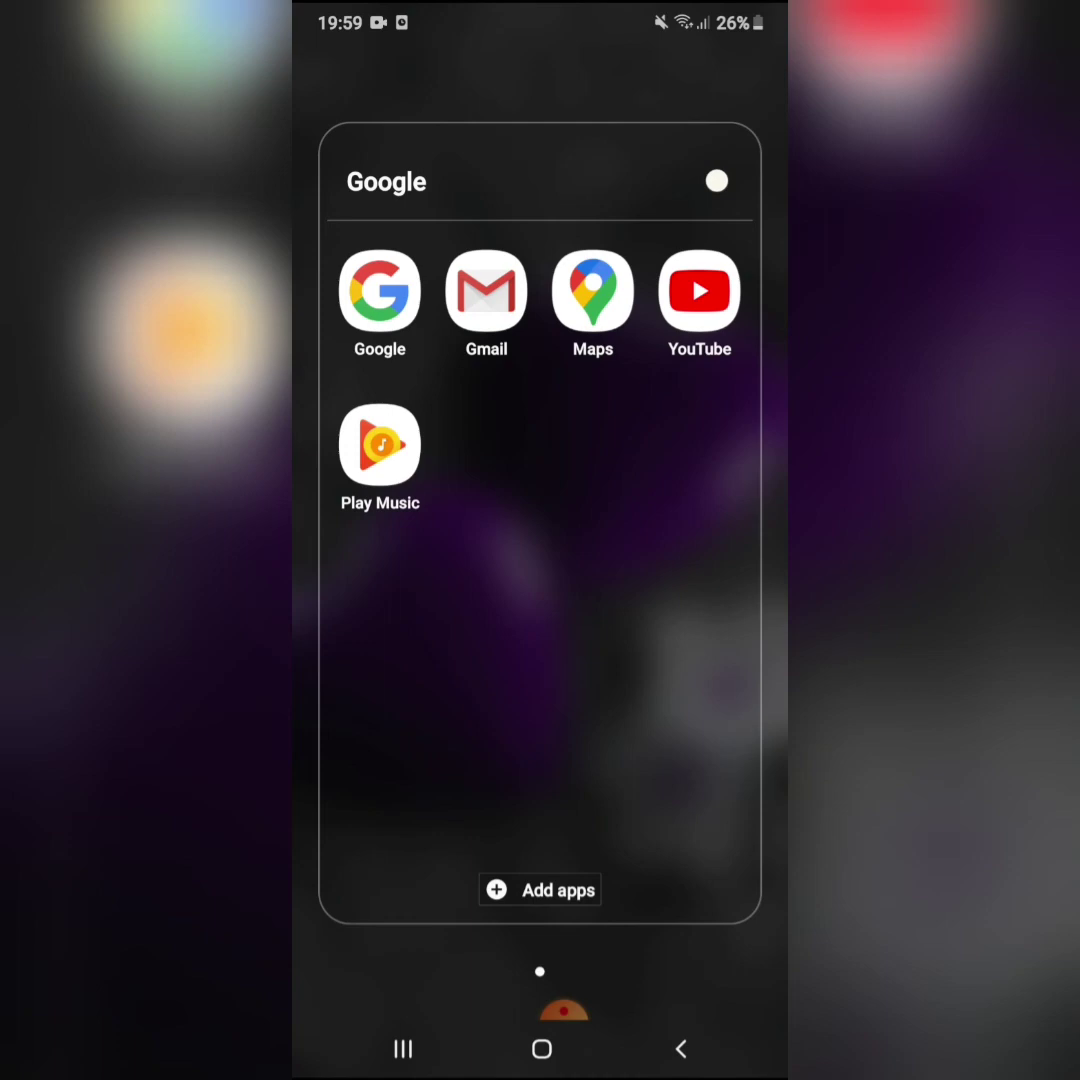
left_click(541, 1049)
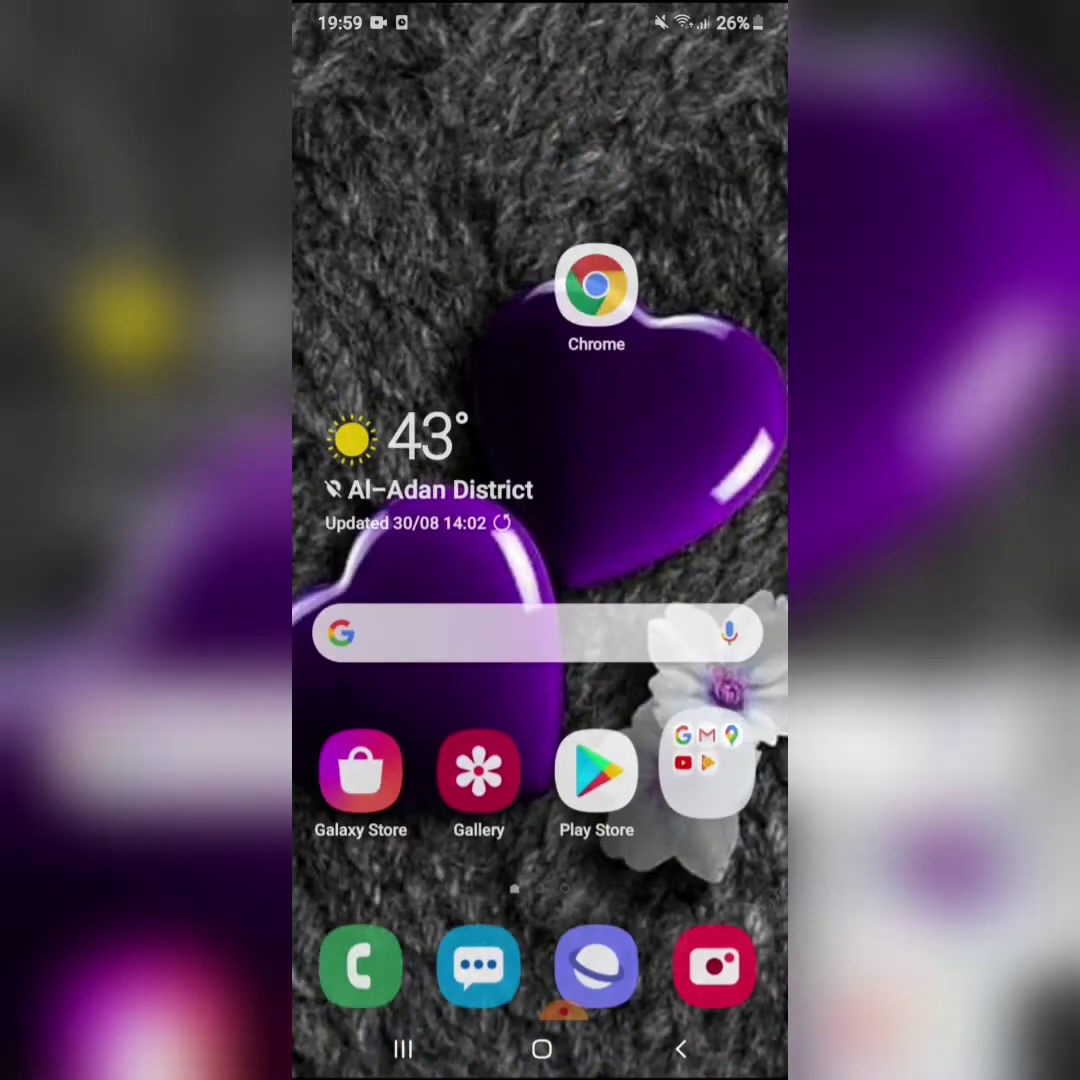